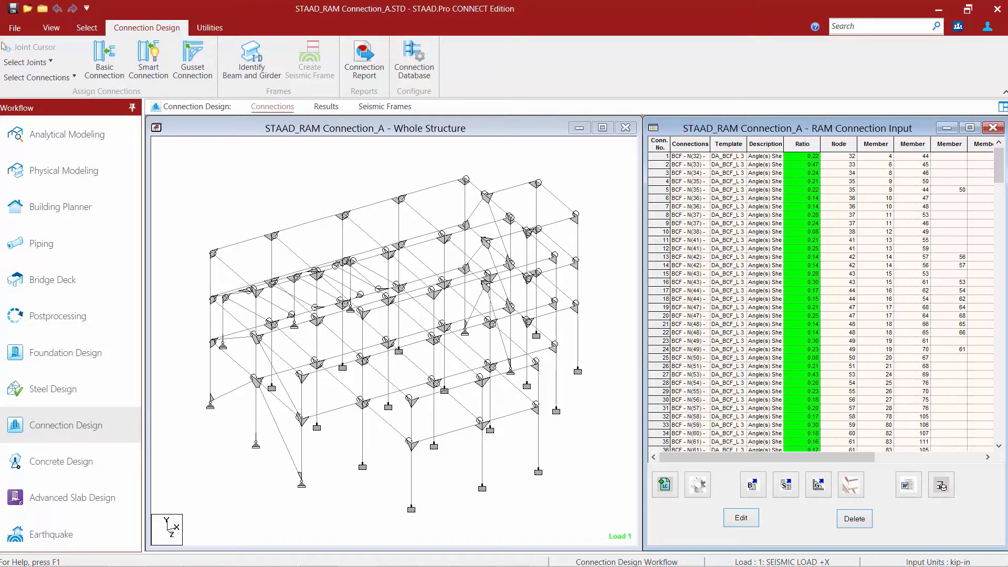
# Filter selection to nodes with Support 2 and box-select the whole structure
pyautogui.click(87, 29)
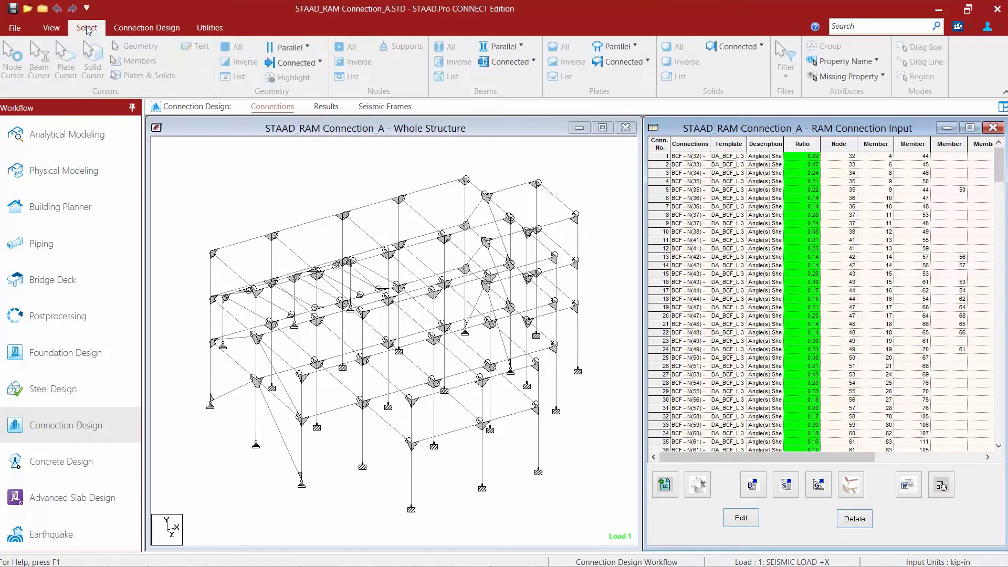
pyautogui.click(431, 167)
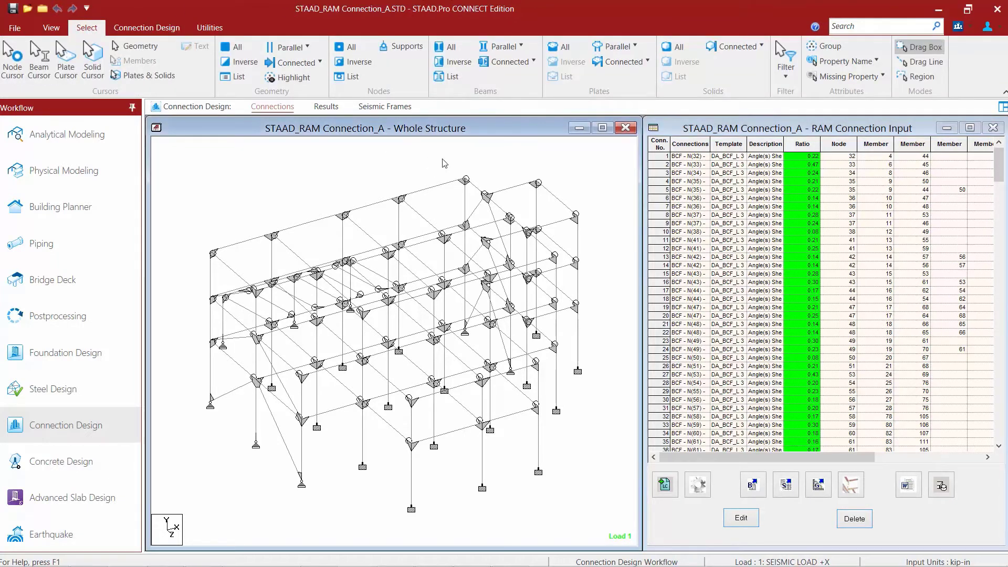
pyautogui.click(785, 78)
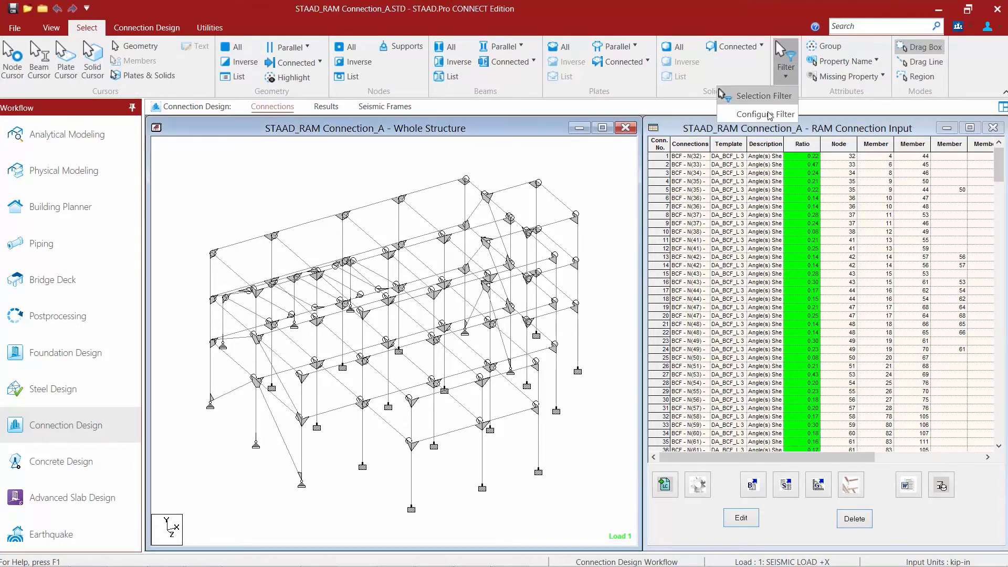
pyautogui.click(769, 118)
pyautogui.click(549, 170)
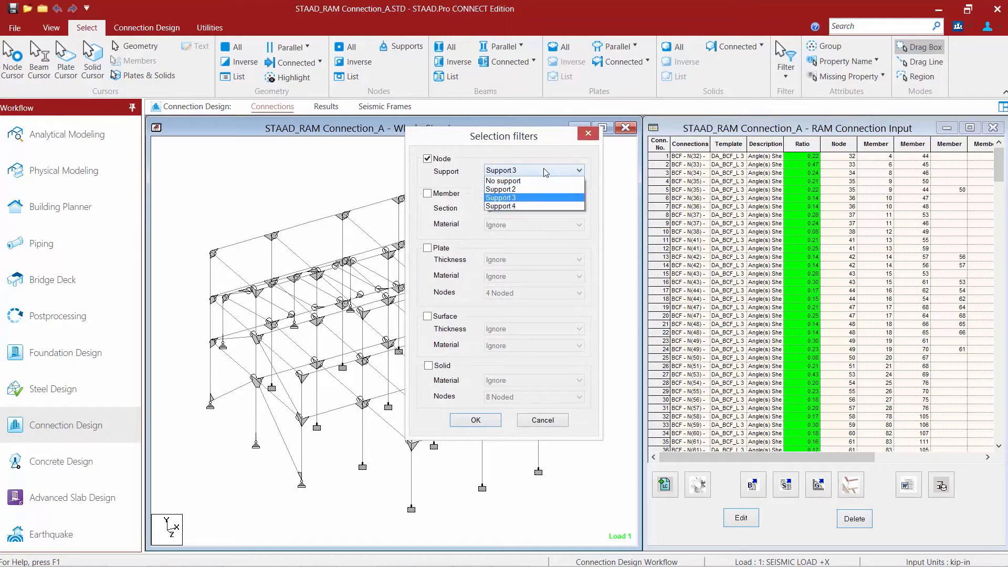
pyautogui.click(514, 206)
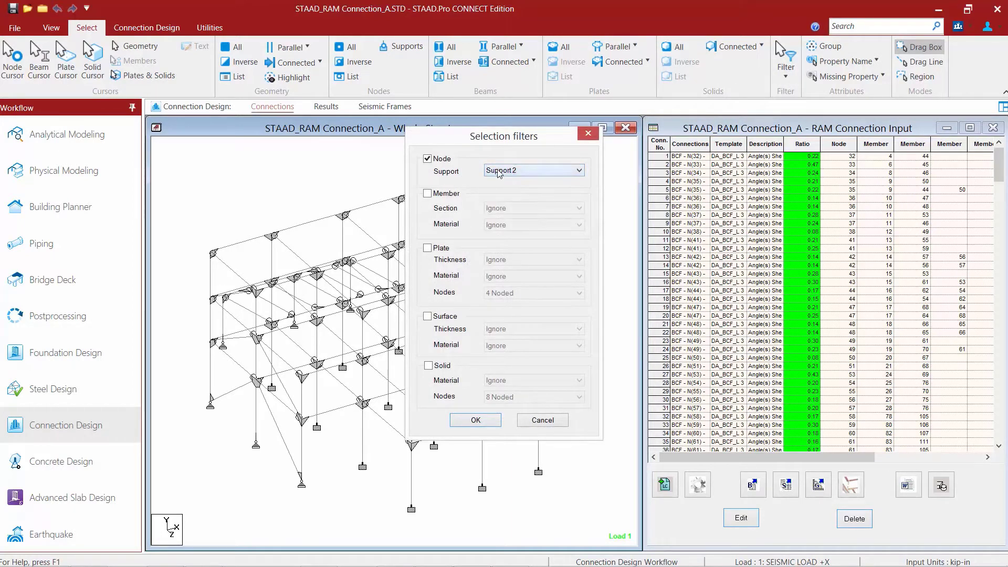
pyautogui.click(476, 421)
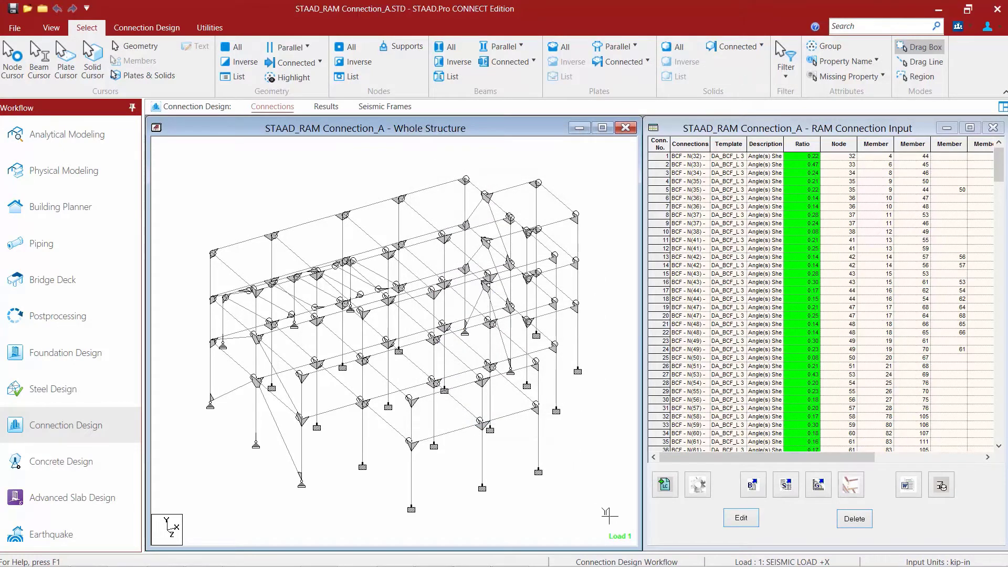
pyautogui.moveTo(602, 508); pyautogui.dragTo(177, 168)
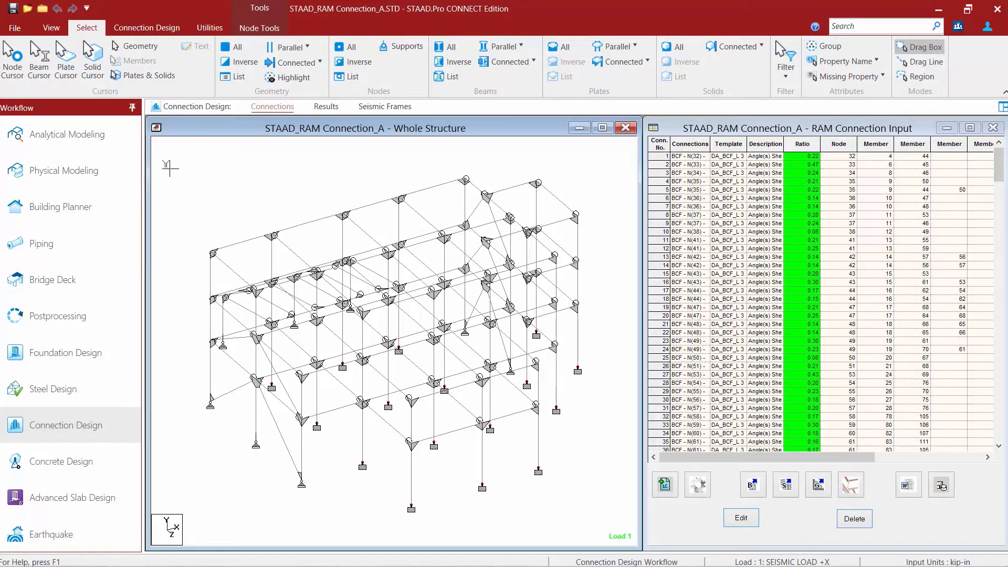
# In Smart Connection, add the Base Plate type Fixed uniaxial both axis BP to Selected
pyautogui.click(129, 30)
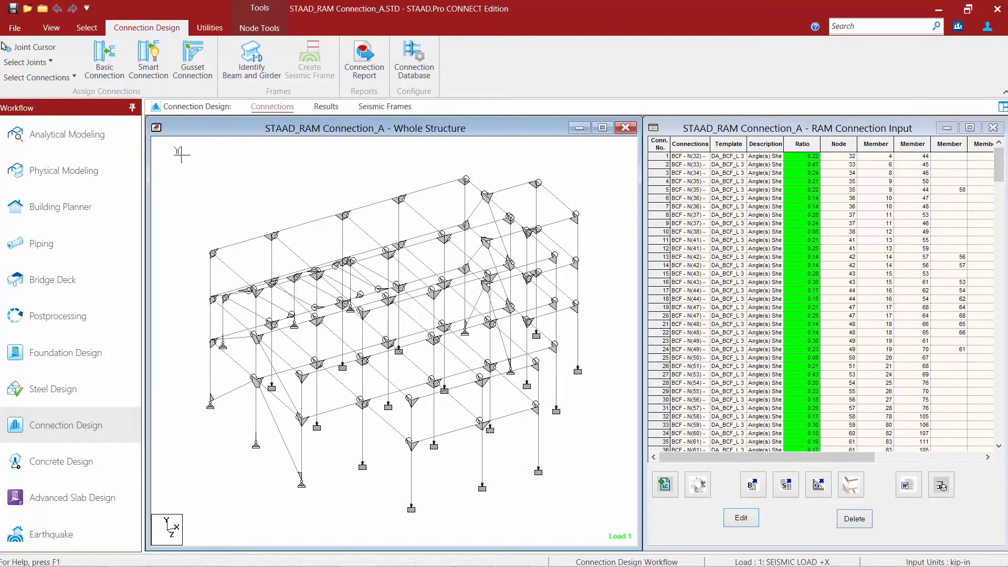
pyautogui.click(149, 75)
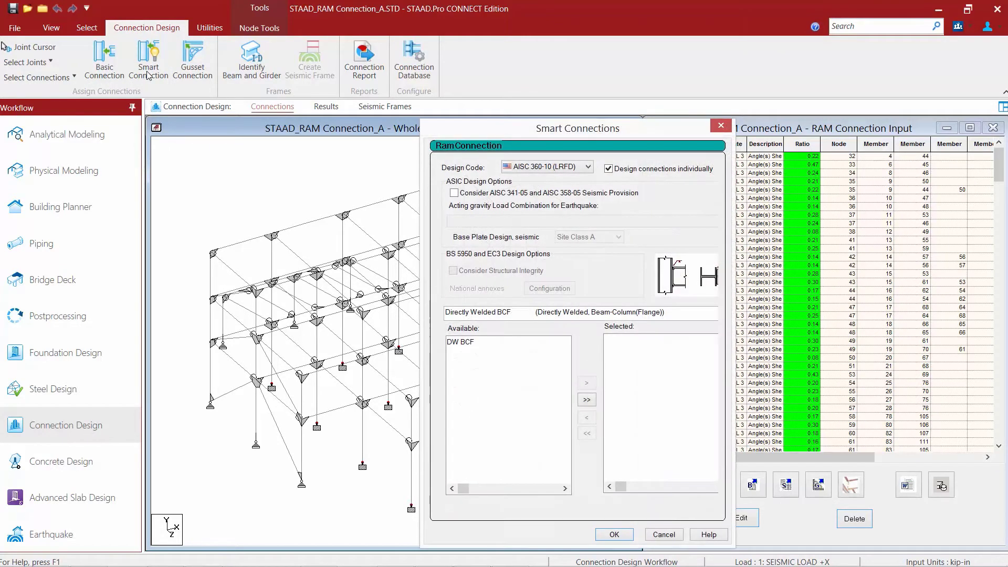
pyautogui.click(481, 314)
pyautogui.click(481, 303)
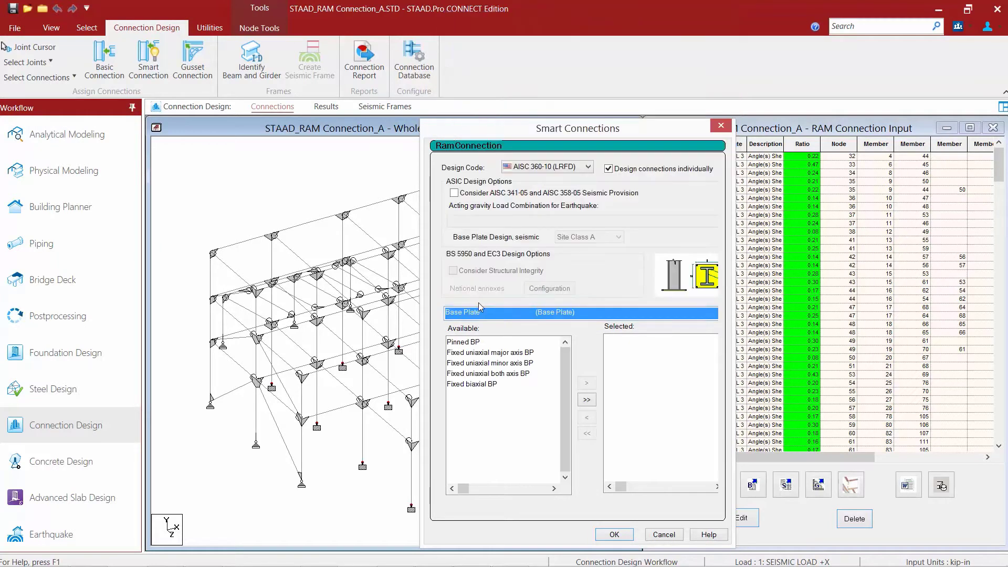
pyautogui.click(471, 375)
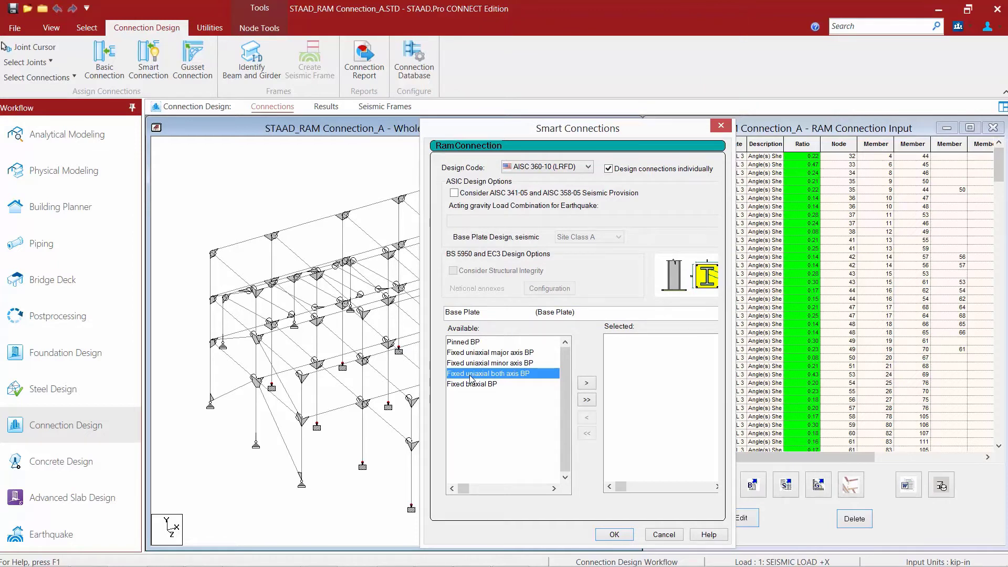
pyautogui.click(586, 383)
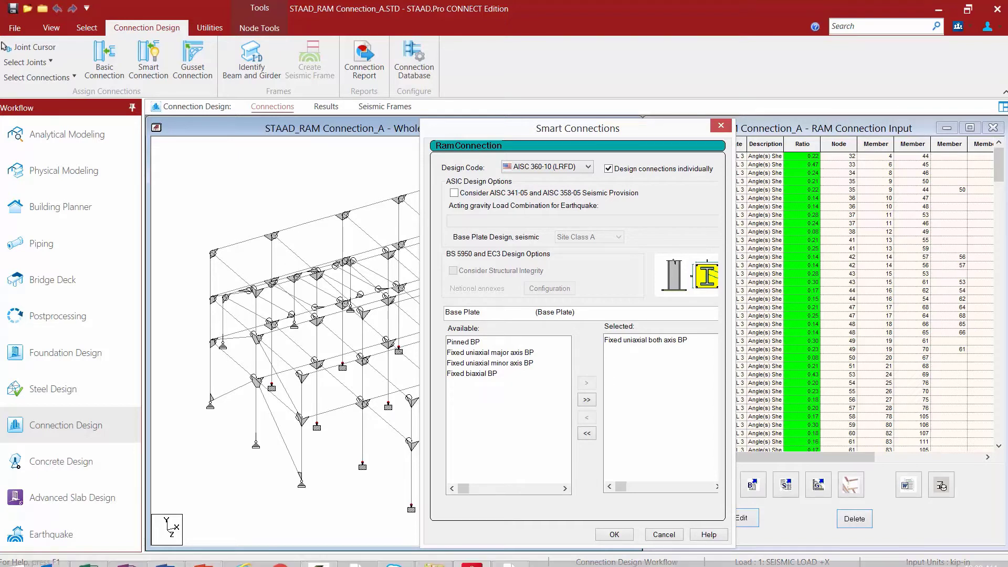
# Assign the Fixed uniaxial base plates to the 16 selected support nodes
pyautogui.click(603, 534)
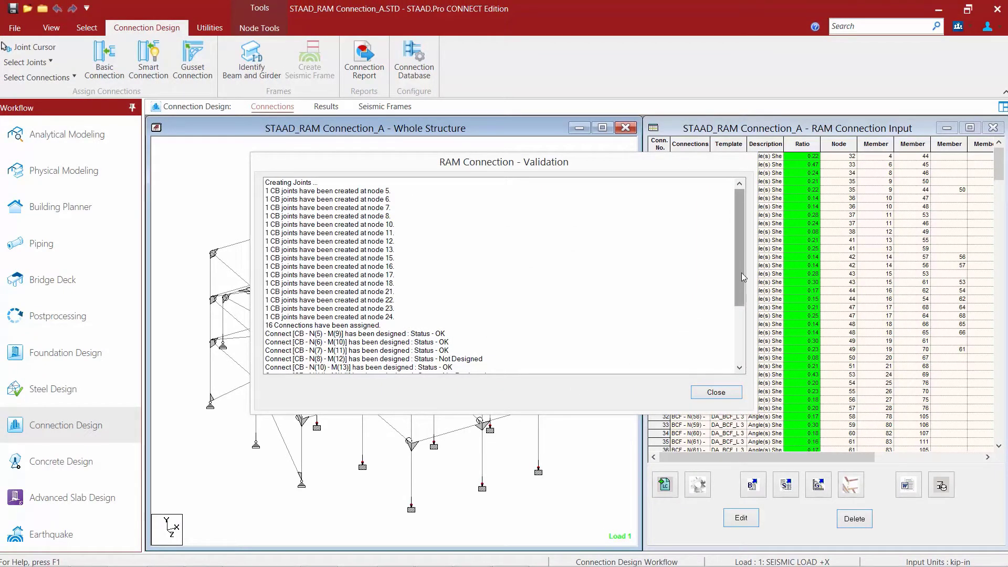
# Scroll the validation log to check the Not Designed base plates, then close it
pyautogui.moveTo(742, 272); pyautogui.dragTo(740, 362)
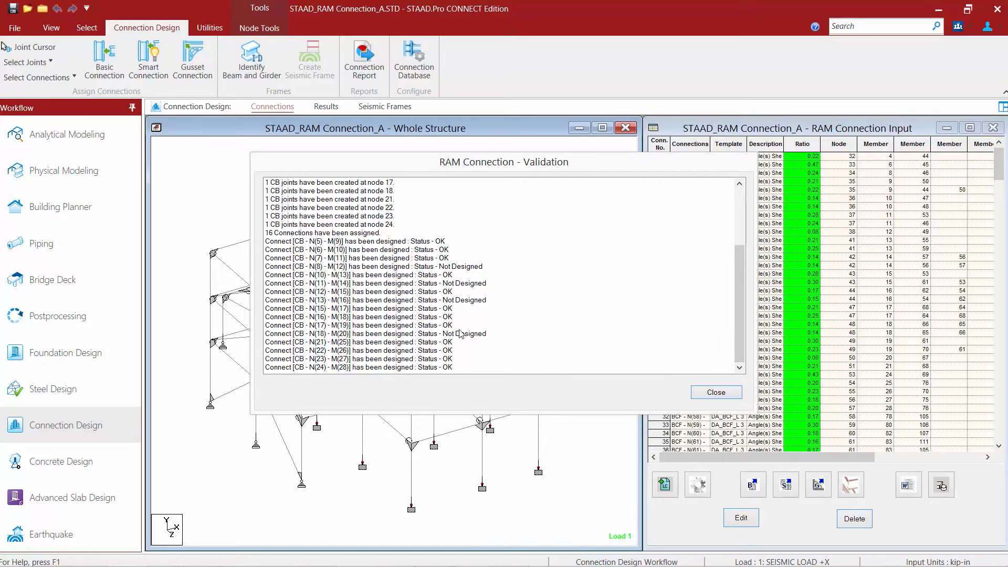
pyautogui.click(717, 393)
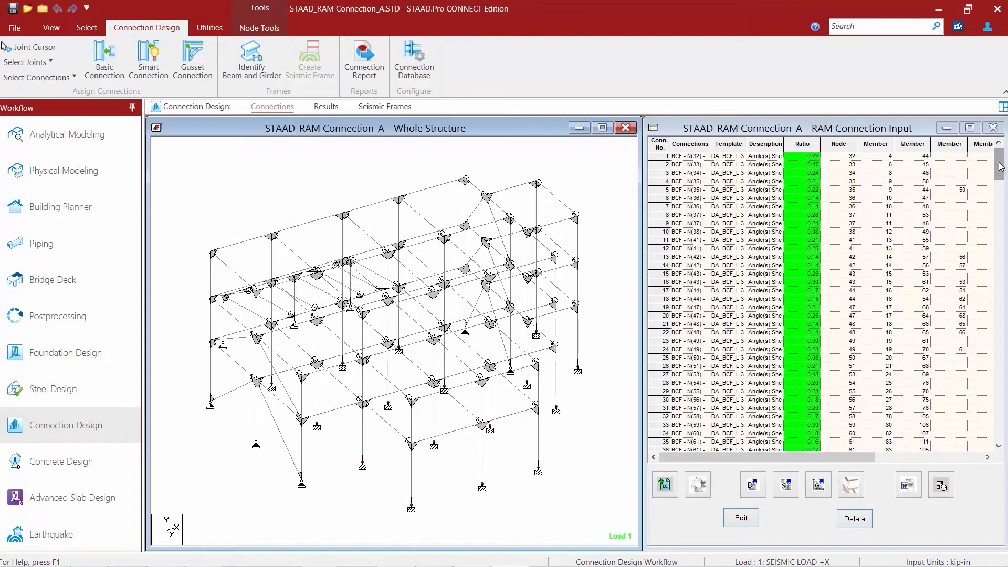
# Scroll the RAM Connection Input table to the base plate rows and select row 309
pyautogui.moveTo(1002, 165); pyautogui.dragTo(993, 447)
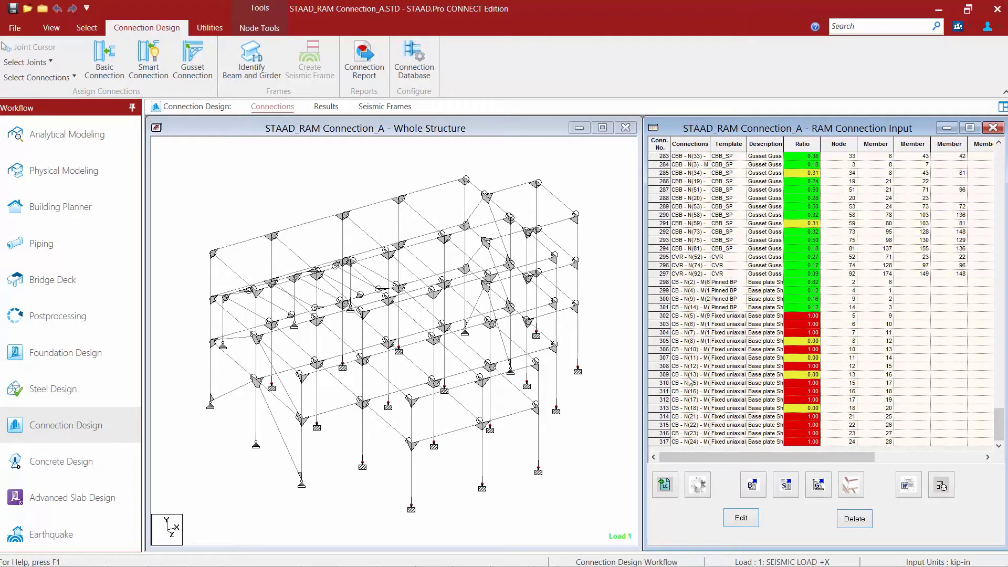
pyautogui.click(662, 374)
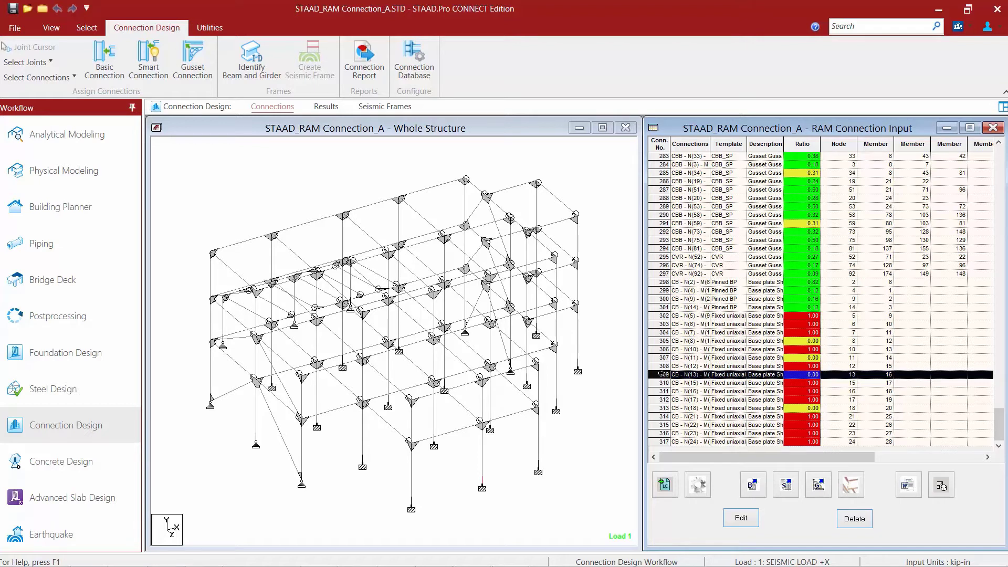
# Open base plate 309 in Connection Pad and view its Results report of unsolved load cases
pyautogui.doubleClick(659, 373)
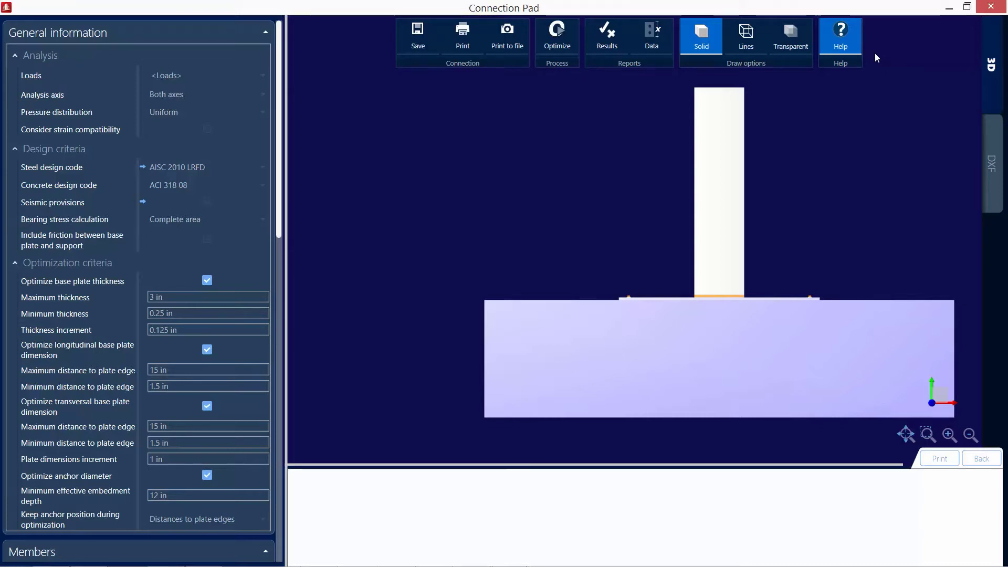
pyautogui.click(602, 43)
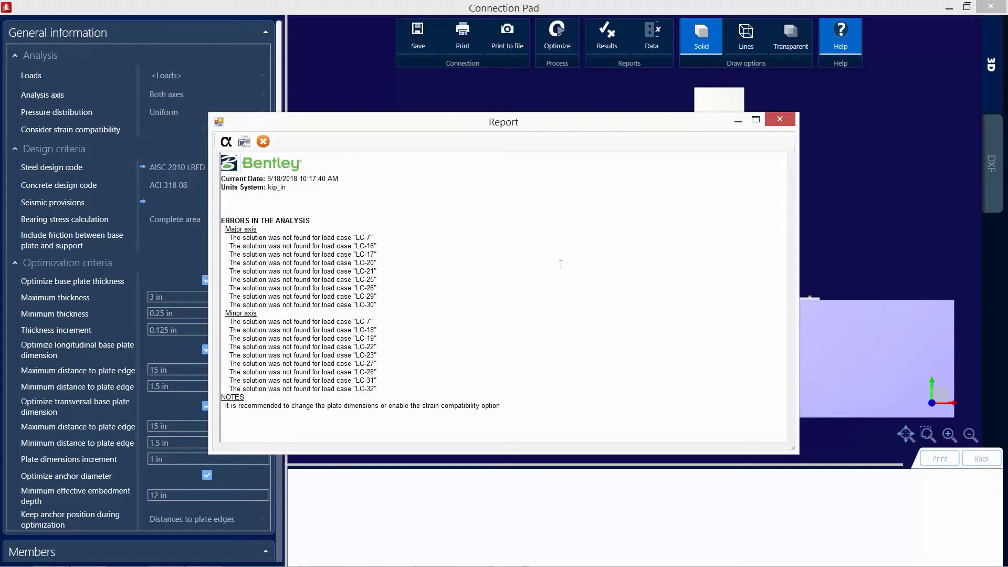
# Close the report and enable Consider strain compatibility, giving a 4.62 ratio
pyautogui.click(781, 121)
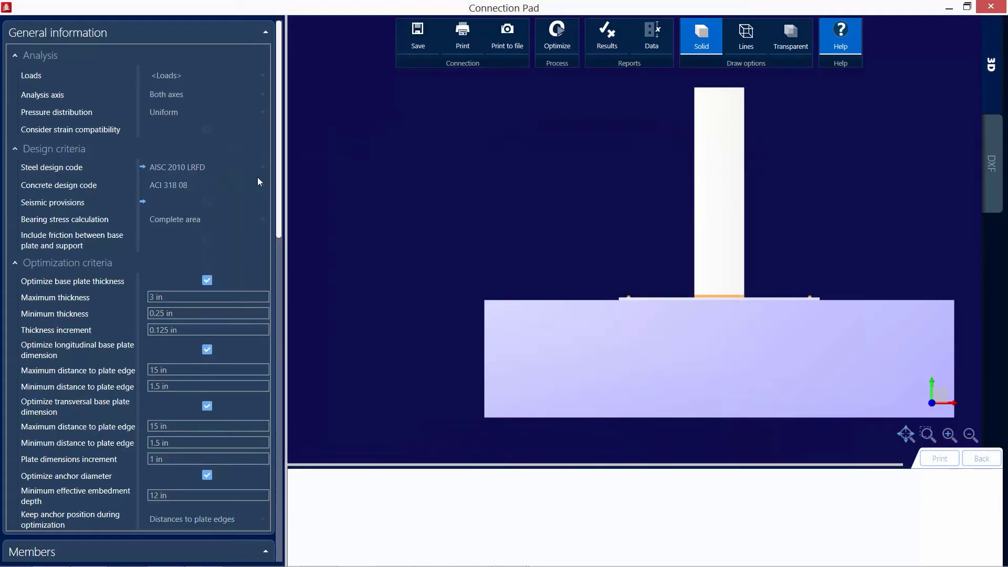
pyautogui.click(207, 129)
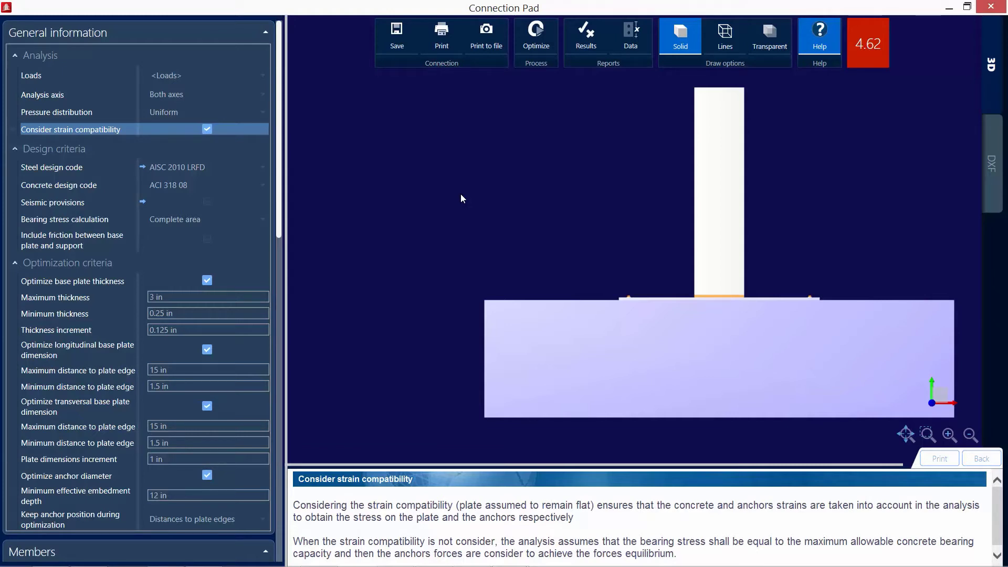
# Optimize the base plate to a ratio of 1 and check its 24 in by 14 in plate
pyautogui.click(541, 41)
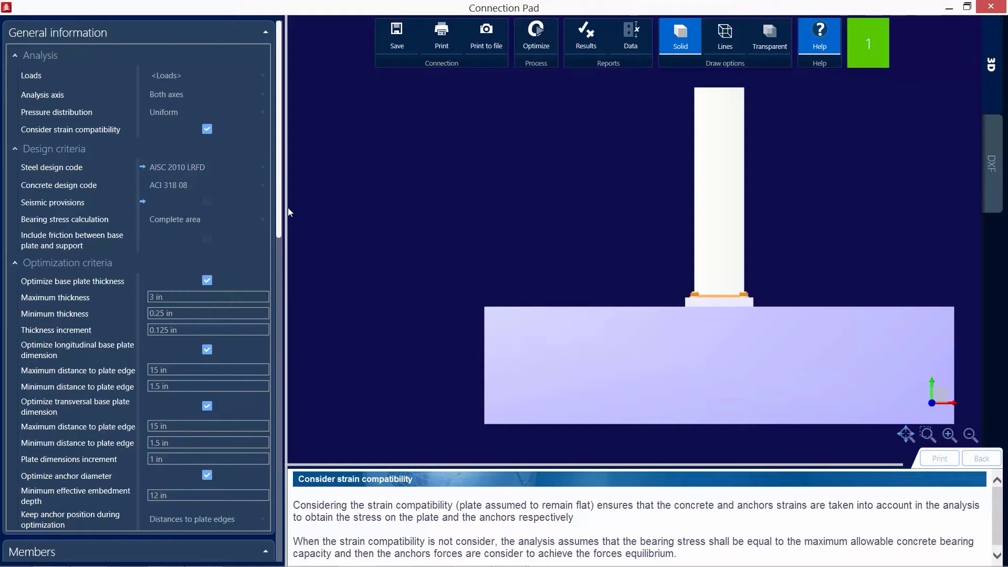
pyautogui.scroll(-2, 282, 237)
pyautogui.scroll(-1, 282, 237)
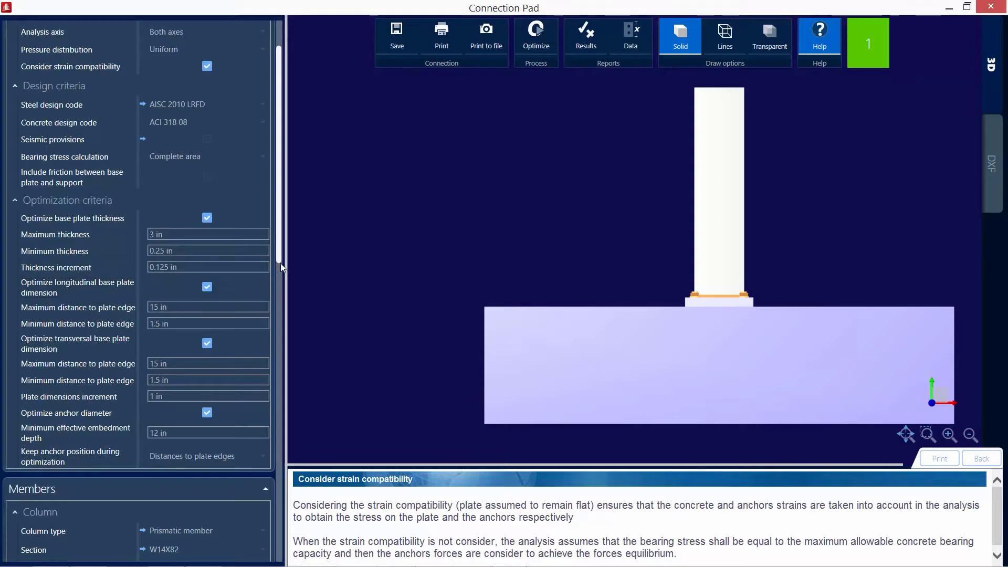
pyautogui.moveTo(279, 263); pyautogui.dragTo(277, 376)
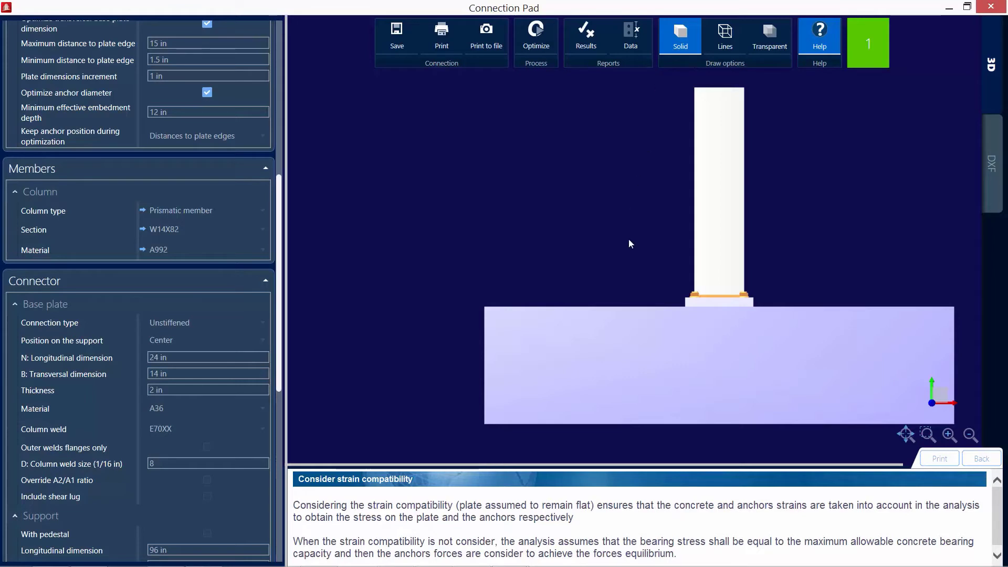
# Set the base plate's transversal dimension B to 20 in, so the ratio drops to 0.88
pyautogui.moveTo(628, 240); pyautogui.dragTo(580, 273)
pyautogui.click(190, 374)
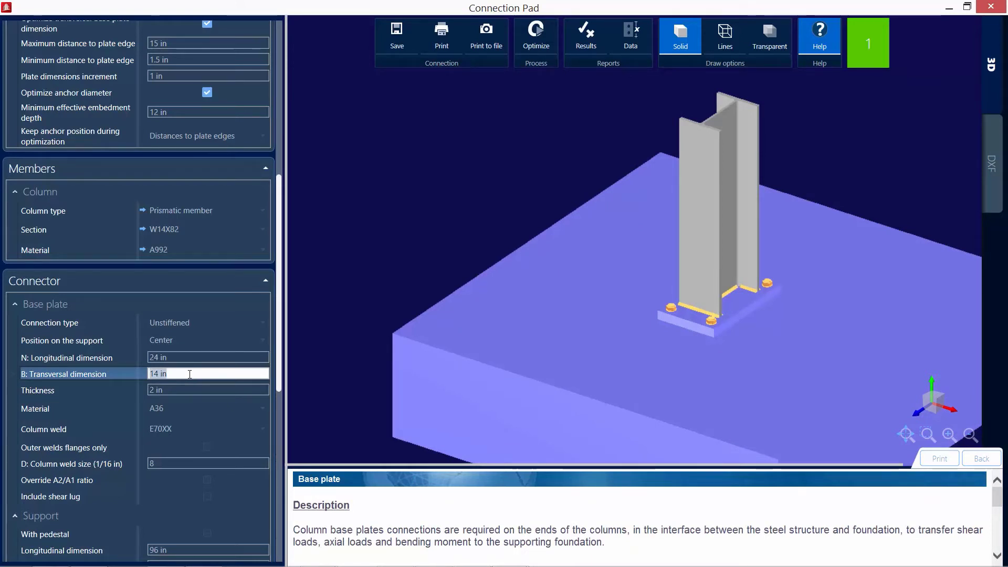
pyautogui.write('20')
pyautogui.click(195, 356)
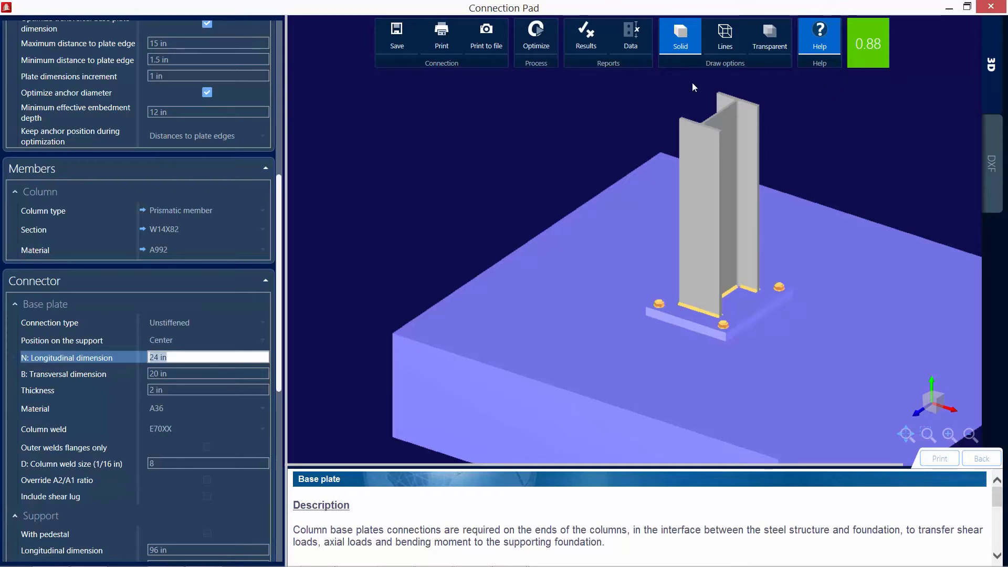
pyautogui.click(390, 37)
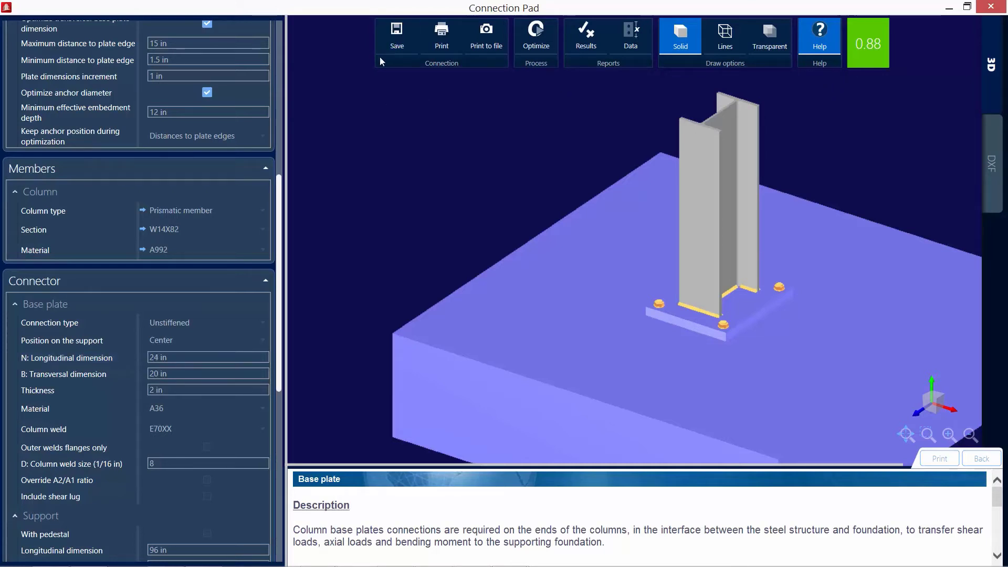
# Close Connection Pad and select failing base plate connection 317 in the table
pyautogui.click(991, 6)
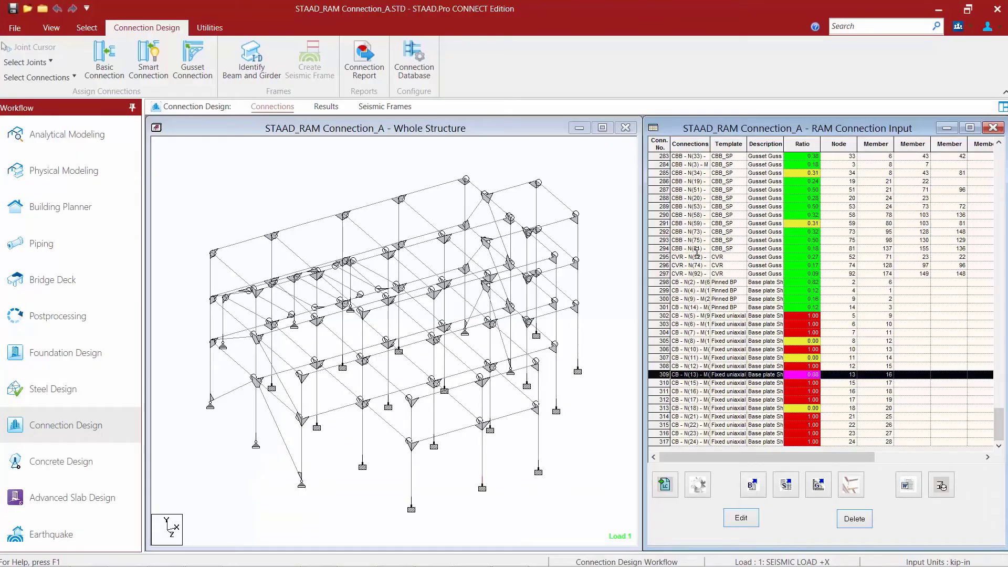
pyautogui.click(666, 389)
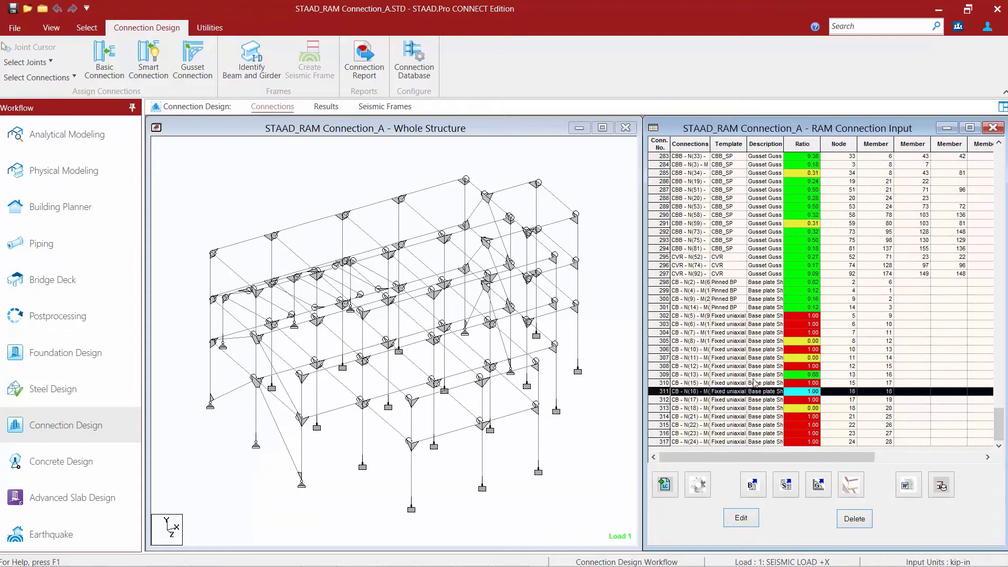
pyautogui.click(664, 441)
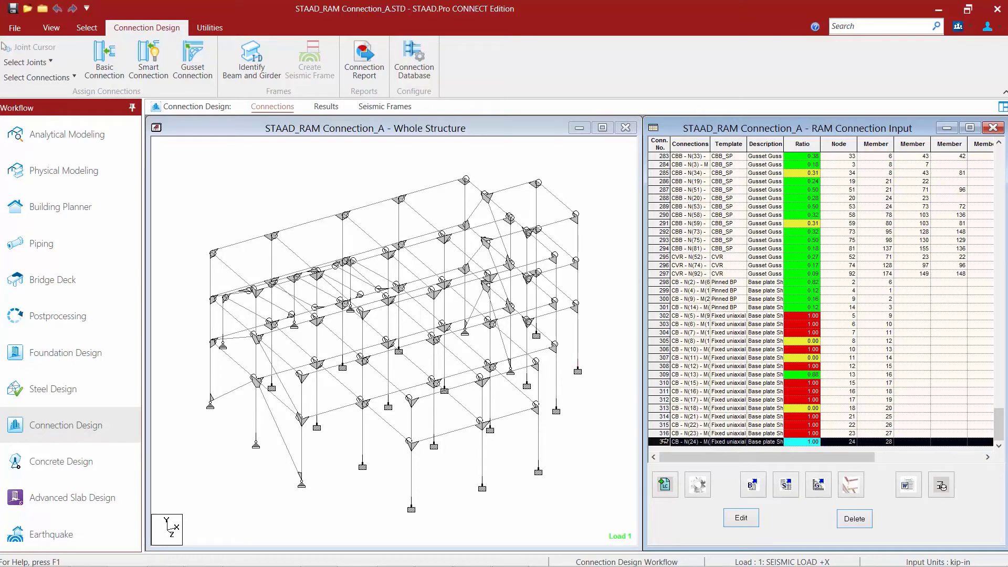
# Open connection 317 and enable Consider strain compatibility, raising the ratio to 1.01
pyautogui.doubleClick(664, 441)
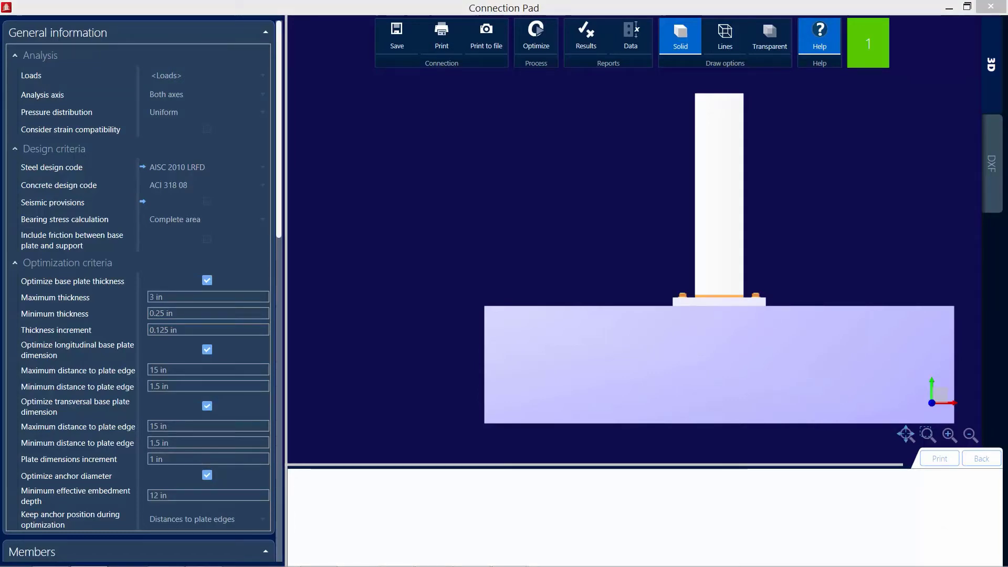
pyautogui.moveTo(788, 226); pyautogui.dragTo(772, 252)
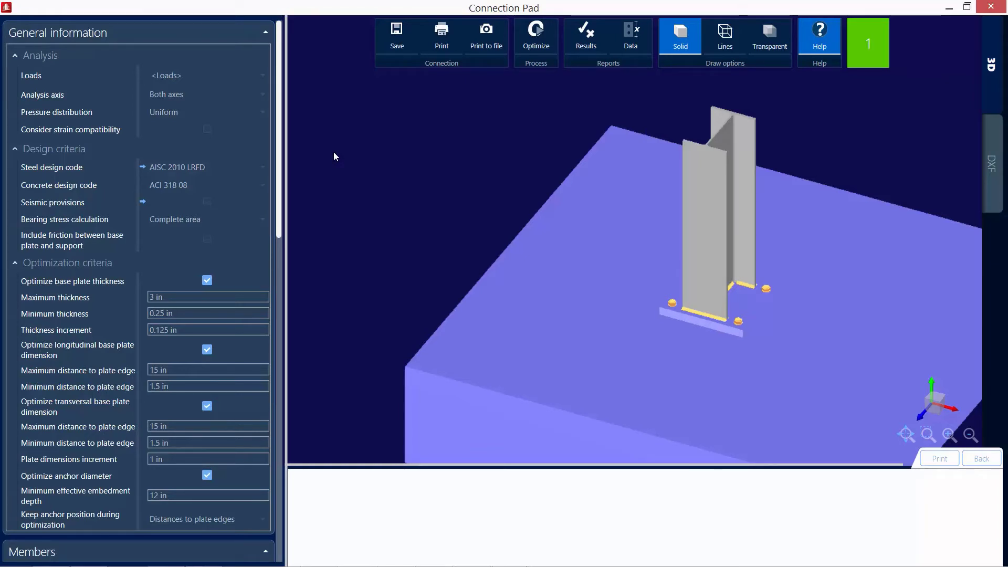
pyautogui.click(208, 127)
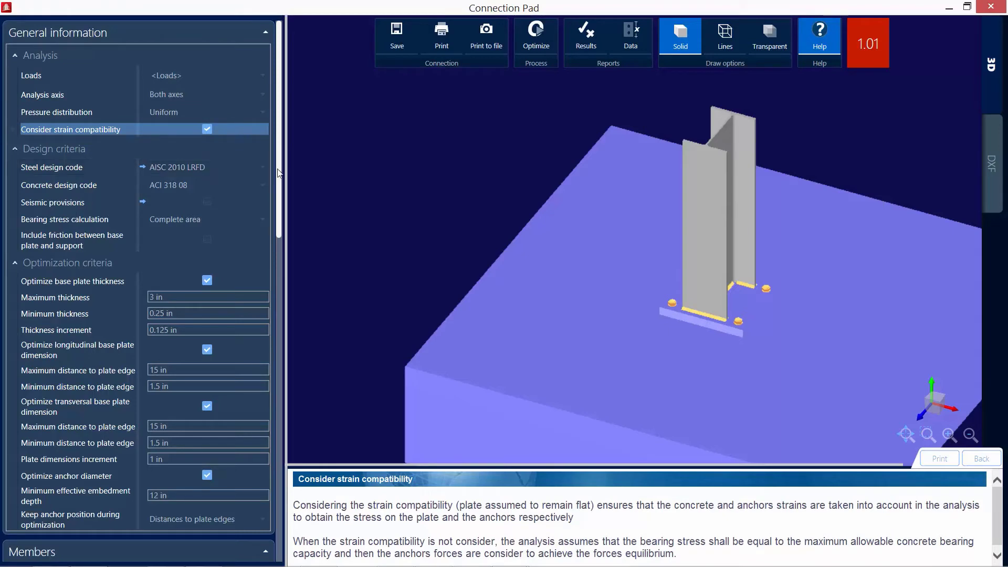
# Include grouting under the base plate in Support, keeping the 2 in grout thickness
pyautogui.moveTo(278, 175); pyautogui.dragTo(281, 437)
pyautogui.scroll(-2, 219, 315)
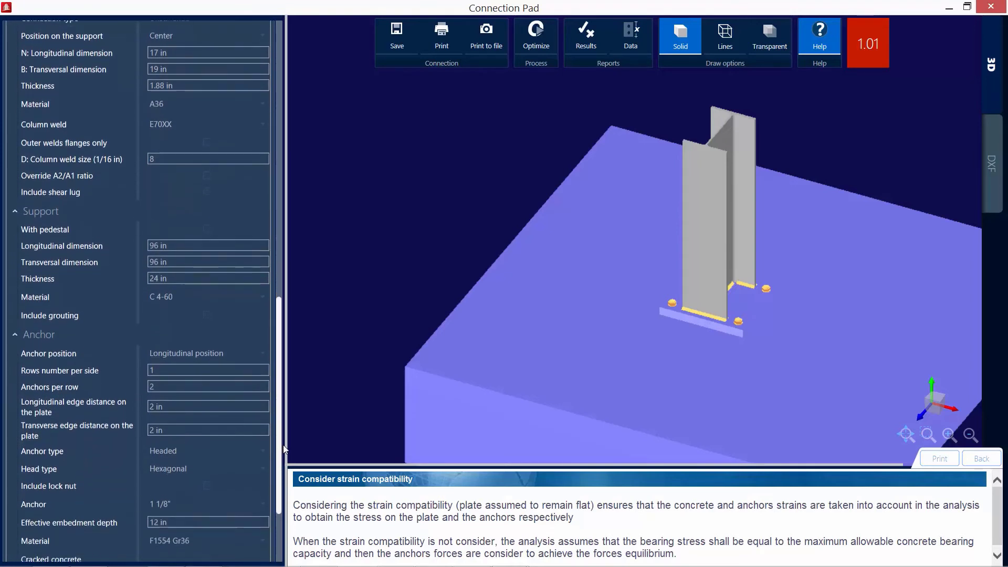
pyautogui.click(206, 314)
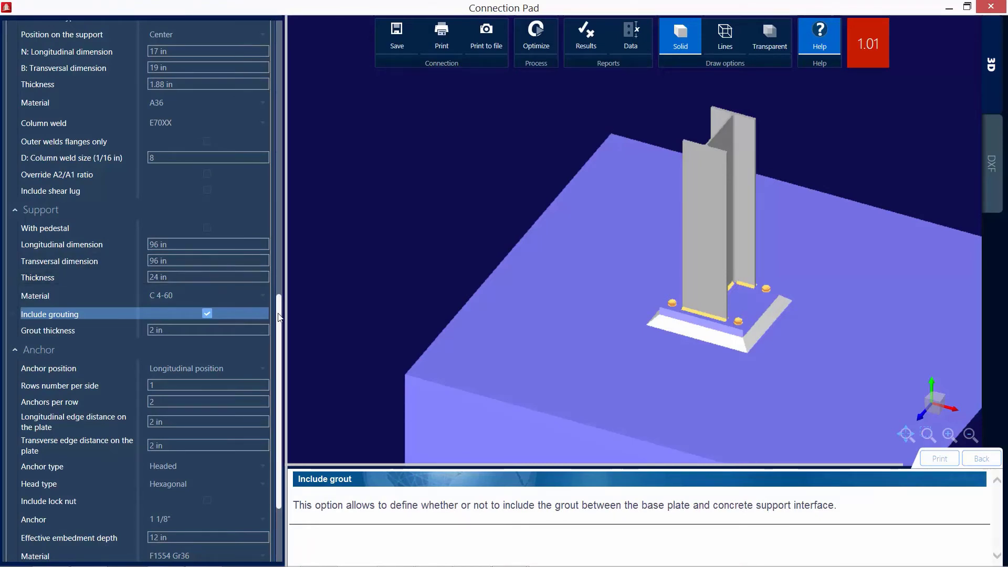
pyautogui.moveTo(279, 317); pyautogui.dragTo(278, 271)
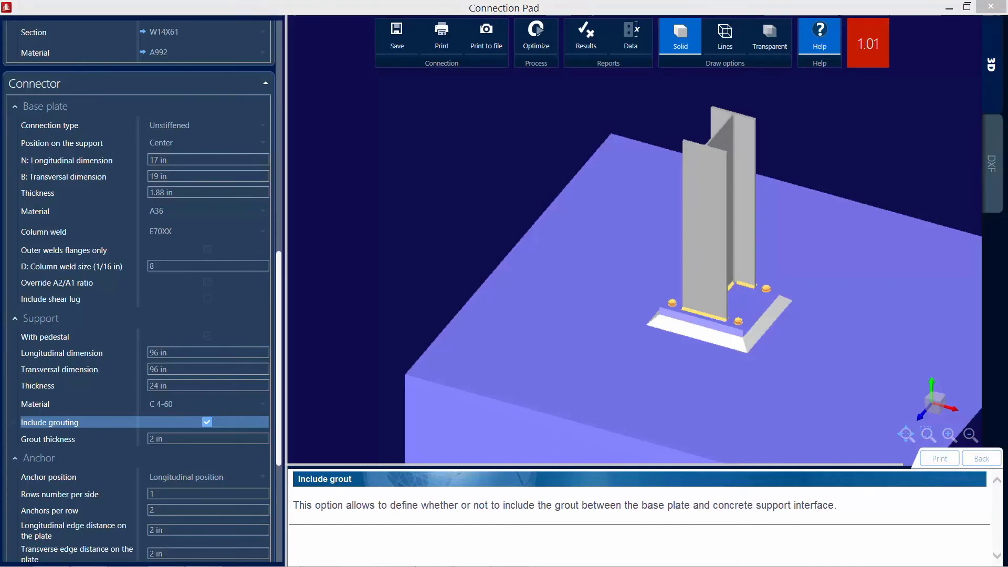
# Resize the base plate to 26 in by 26 in, 2 in thick, passing at 0.98
pyautogui.click(182, 160)
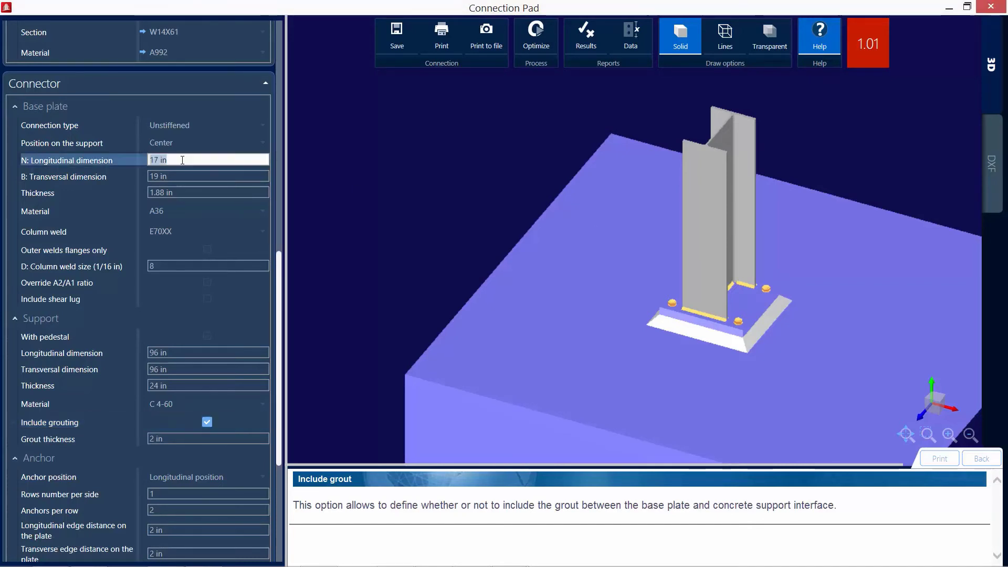
pyautogui.write('26')
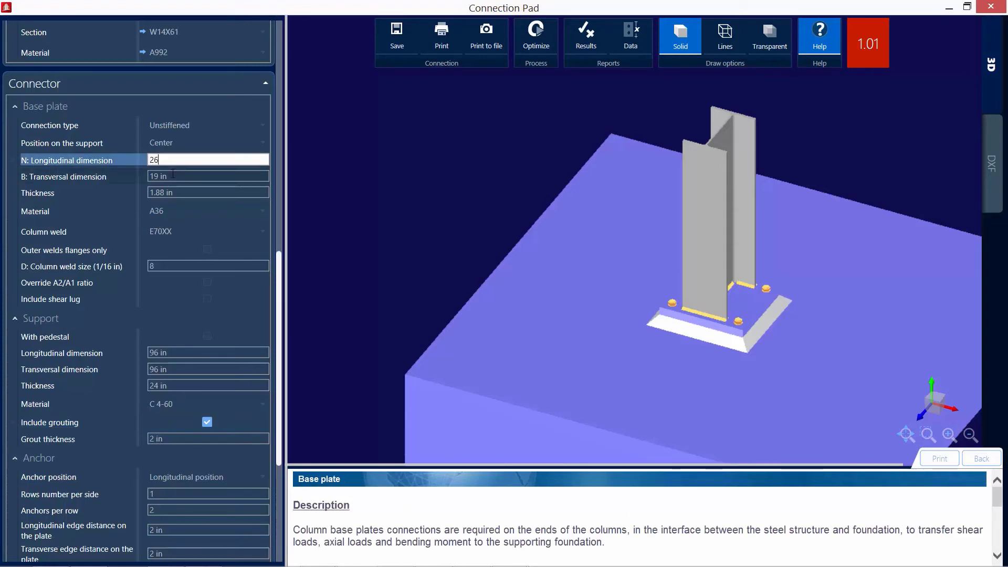
pyautogui.click(172, 176)
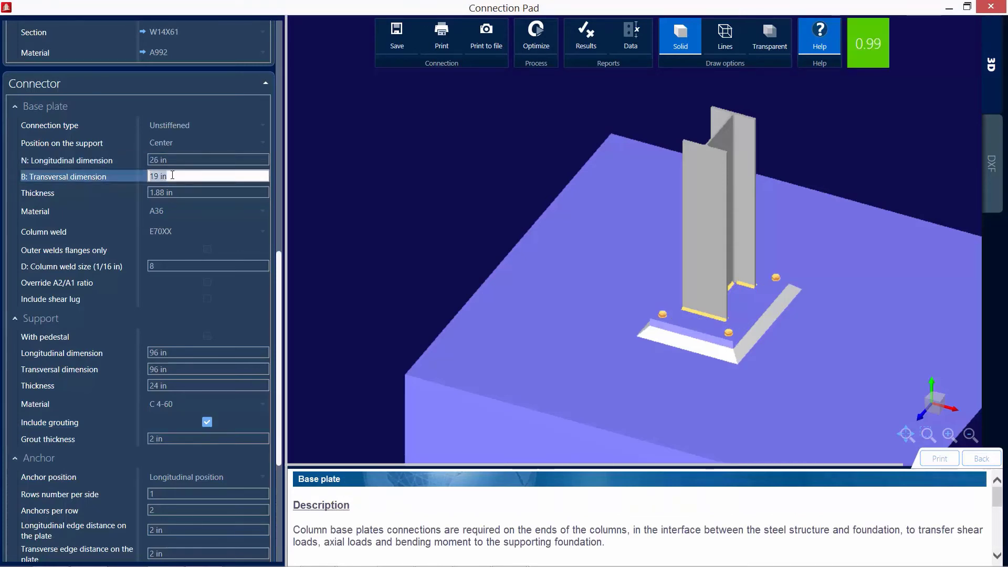
pyautogui.write('26')
pyautogui.click(178, 160)
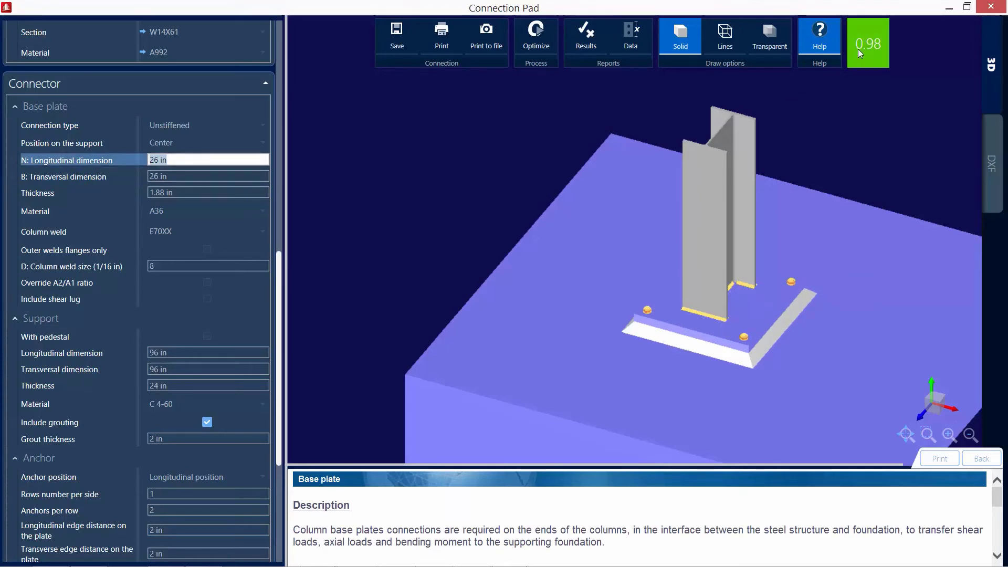
pyautogui.click(189, 192)
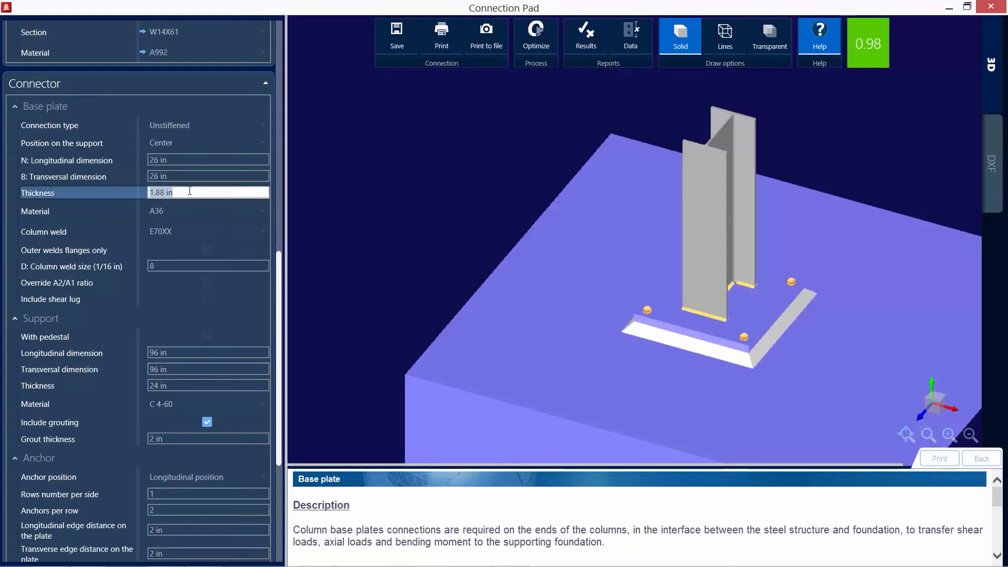
pyautogui.write('2')
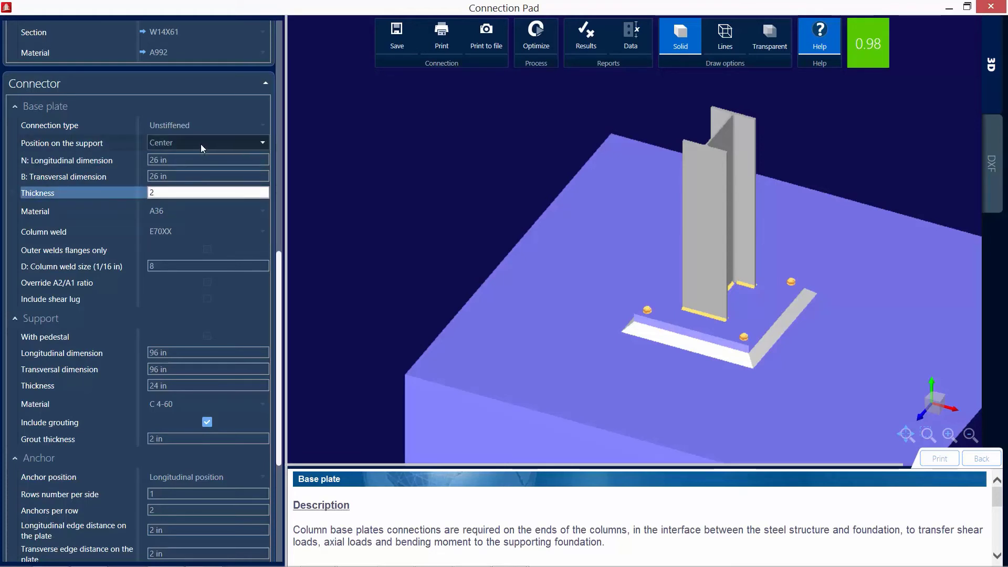
pyautogui.click(191, 160)
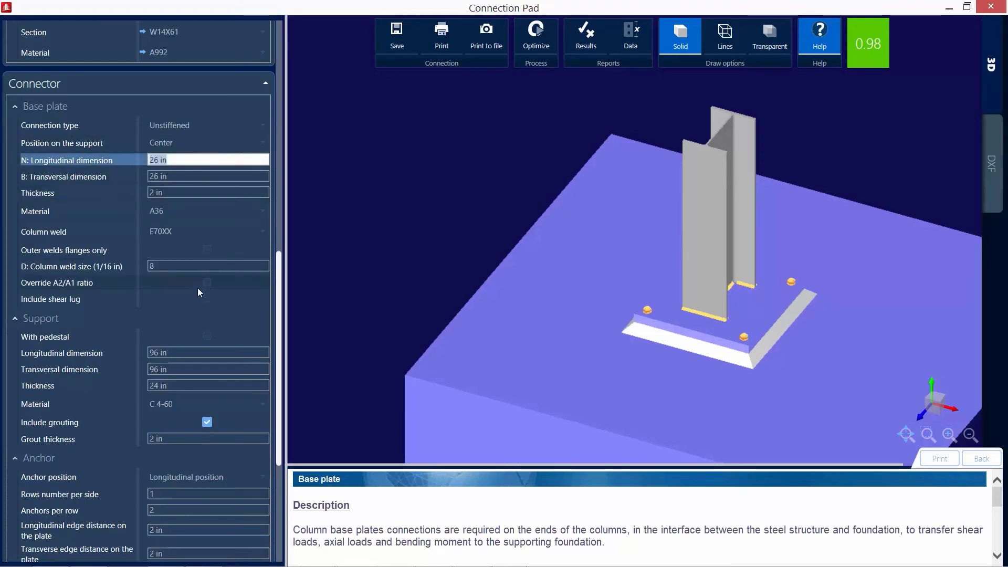
pyautogui.moveTo(279, 292); pyautogui.dragTo(268, 384)
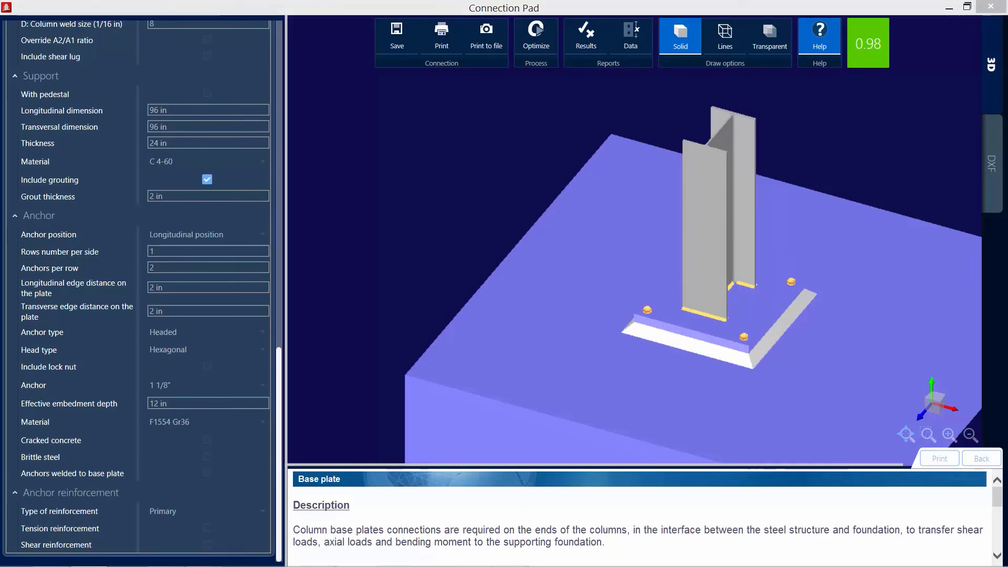
# Set Anchor position to Customized and paste anchor coordinates at ±10.5 in and ±3.5 in offsets
pyautogui.click(198, 235)
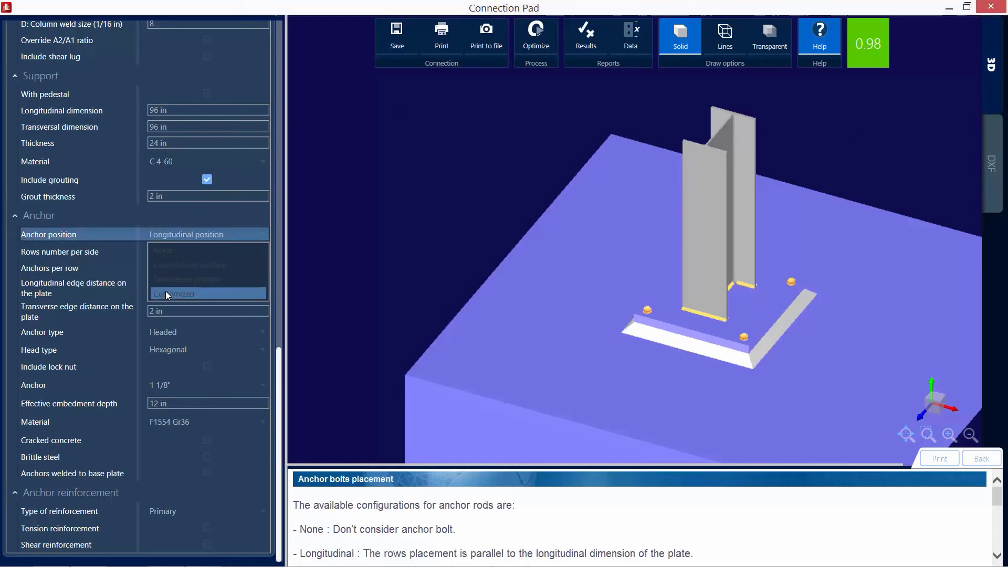
pyautogui.click(165, 292)
pyautogui.click(170, 314)
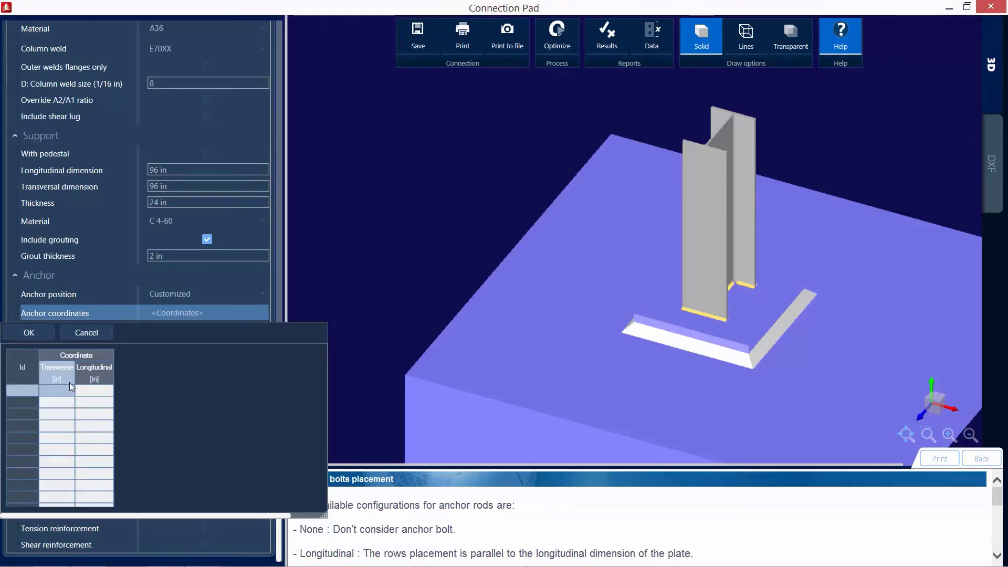
pyautogui.hotkey('ctrl', 'v')
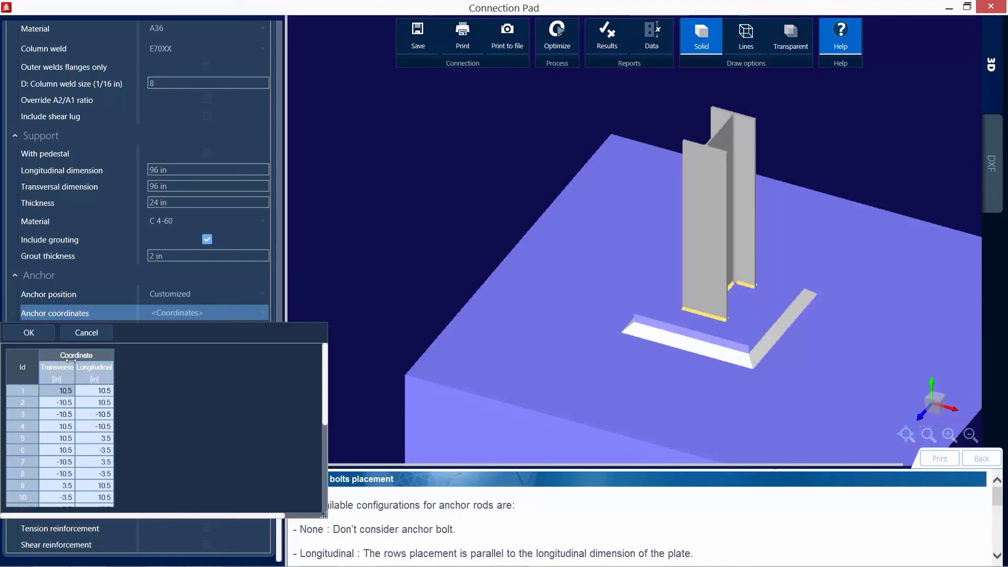
# Confirm the custom anchor coordinates and review the bolts ringing the column at 0.98
pyautogui.click(27, 333)
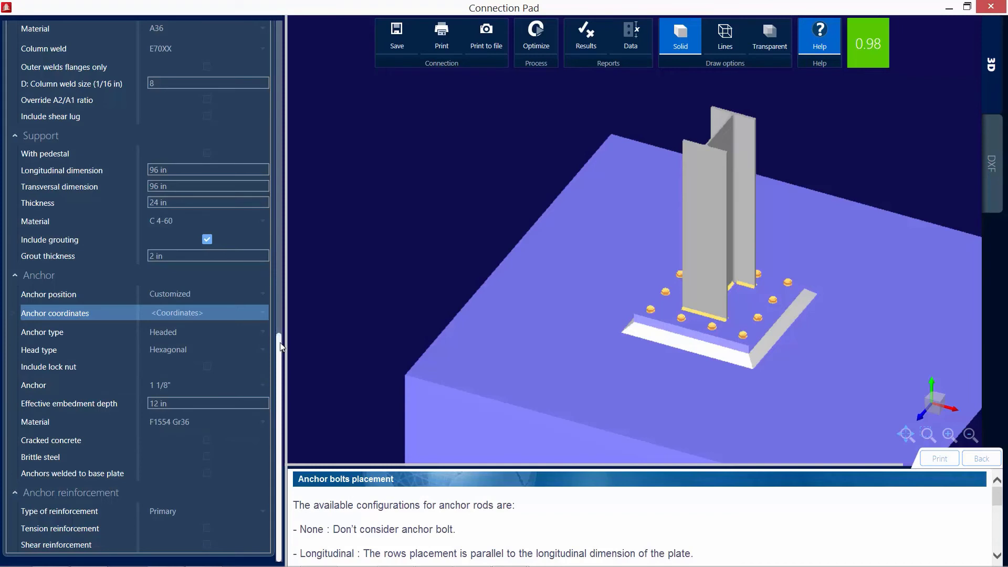
pyautogui.scroll(2, 281, 347)
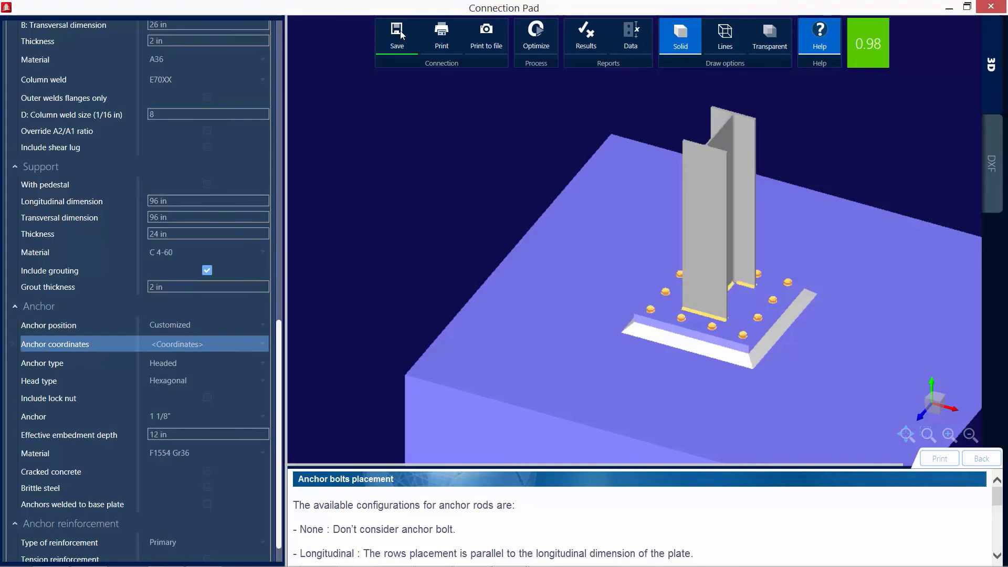
# Close Connection Pad so the table shows base plate 317 passing in green at 0.98
pyautogui.click(986, 5)
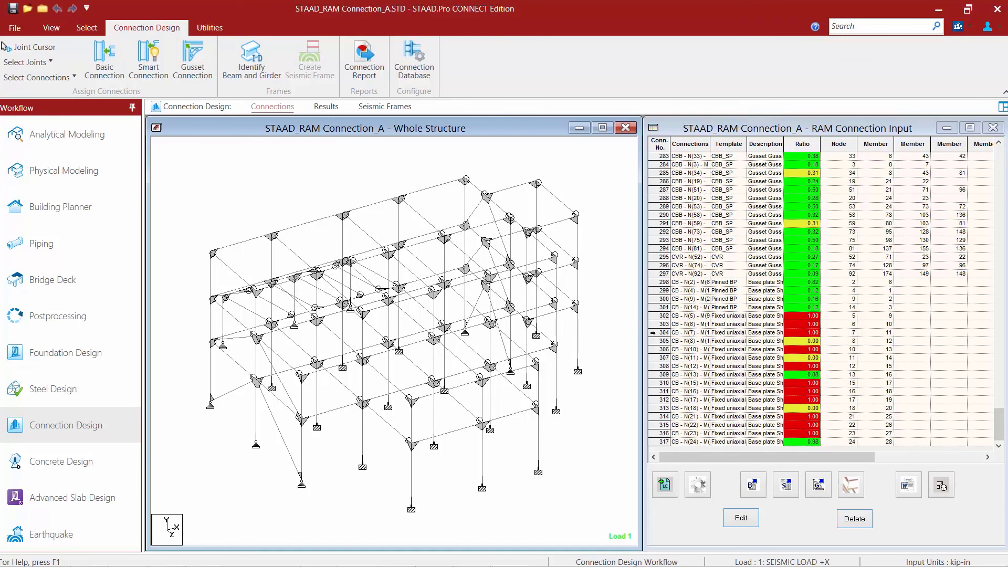
pyautogui.click(654, 316)
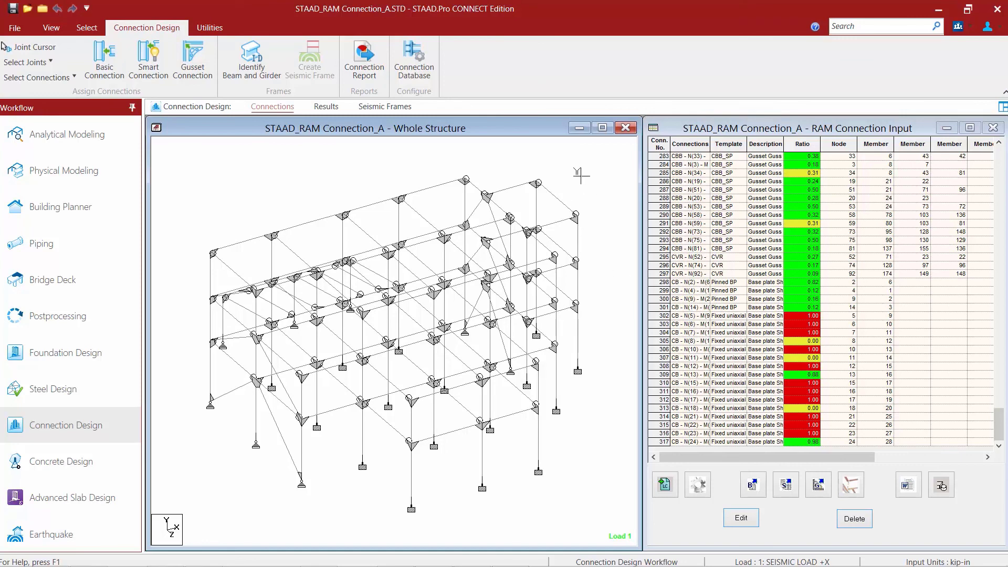